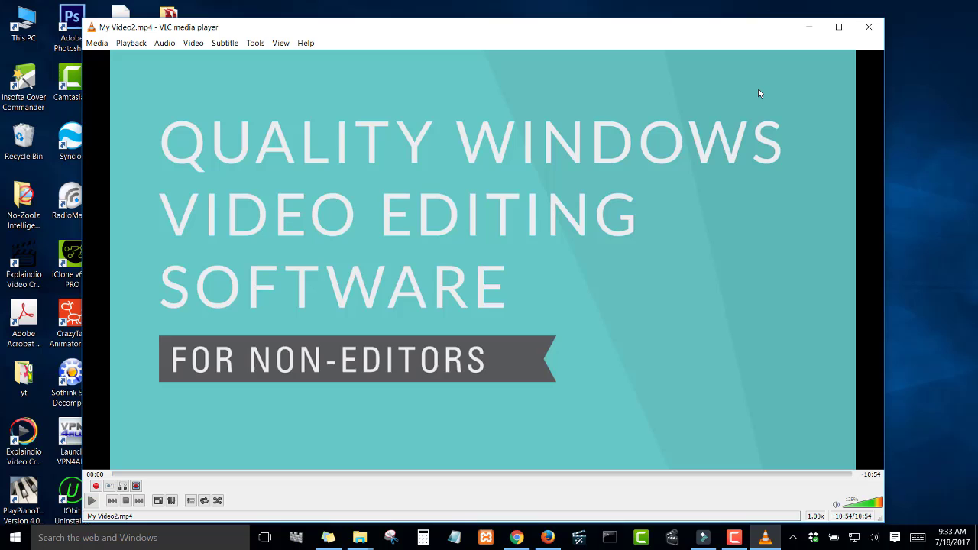
# Switch from VLC to the Wondershare Filmora editor using its taskbar icon
pyautogui.click(701, 538)
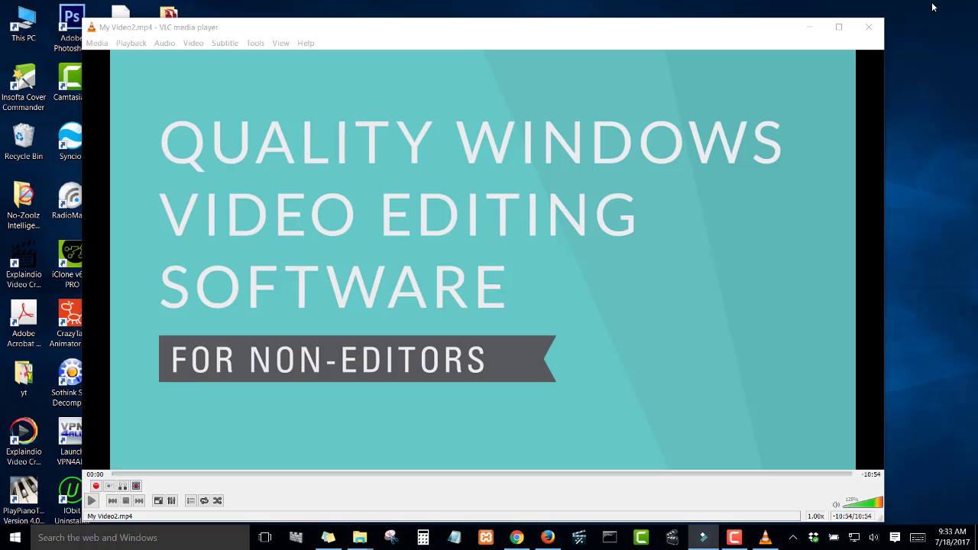
# Bring the VLC window playing My Video2.mp4 back in front of Filmora
pyautogui.click(848, 83)
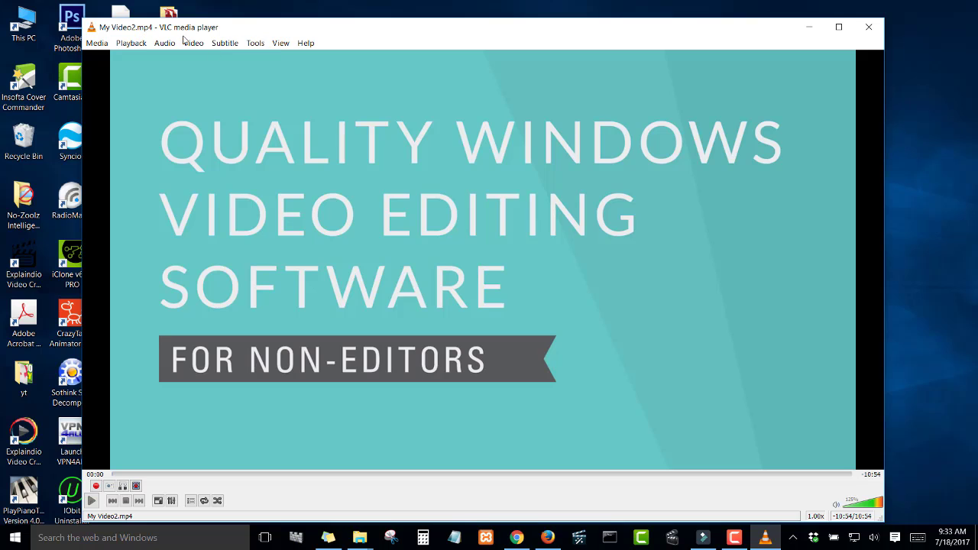
# Minimize VLC, launch Avidemux from its desktop shortcut, and dismiss the new-version notice
pyautogui.click(805, 31)
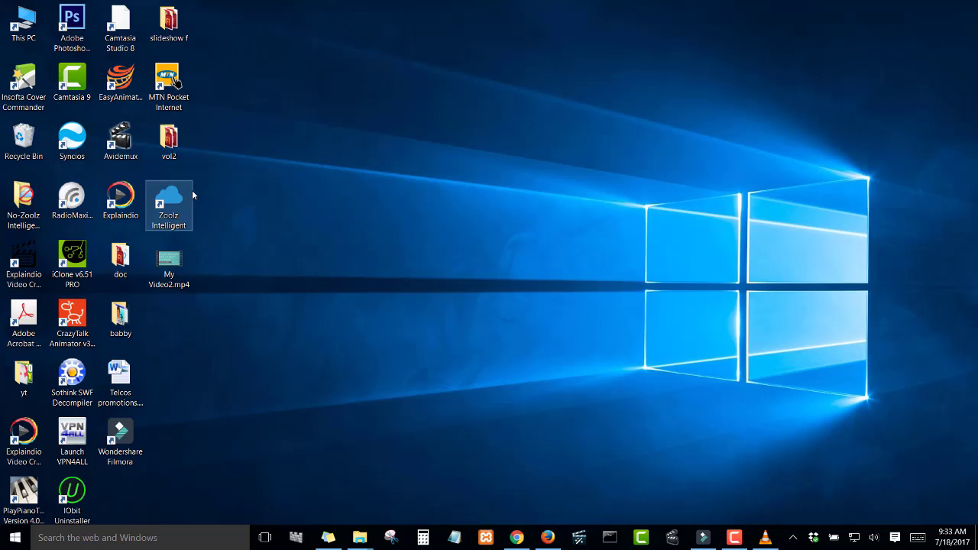
pyautogui.moveTo(100, 129); pyautogui.dragTo(341, 130)
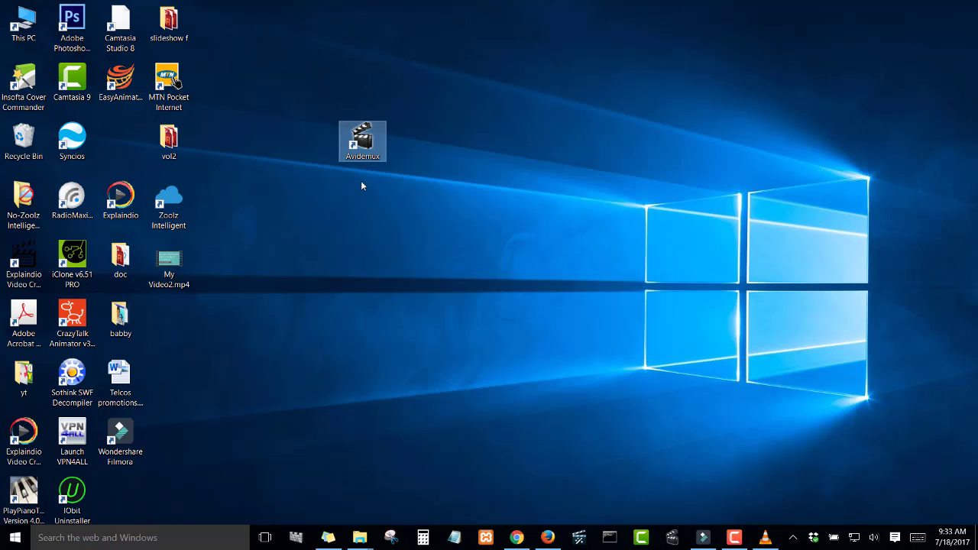
pyautogui.doubleClick(363, 142)
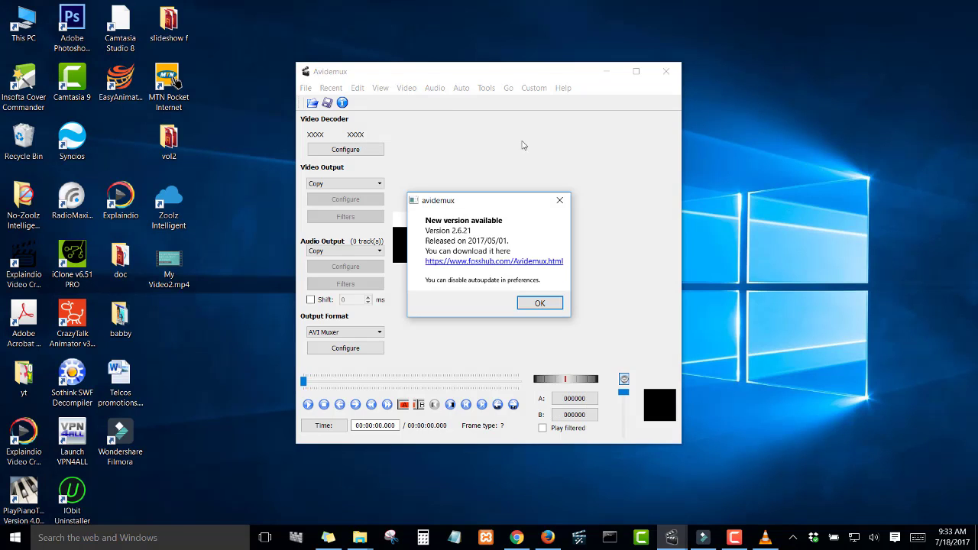
pyautogui.click(532, 304)
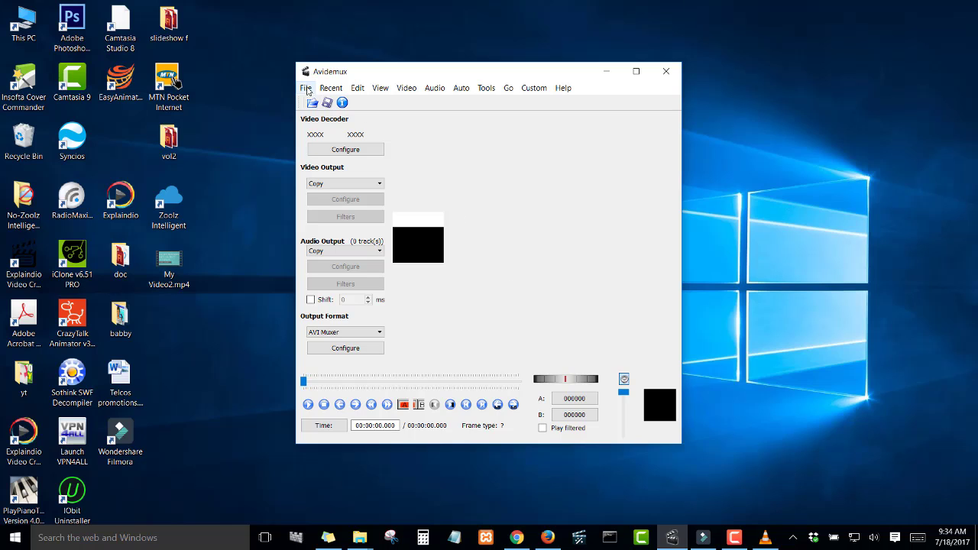
# Open My Video2.mp4 from the Desktop in Avidemux through File > Open
pyautogui.click(303, 88)
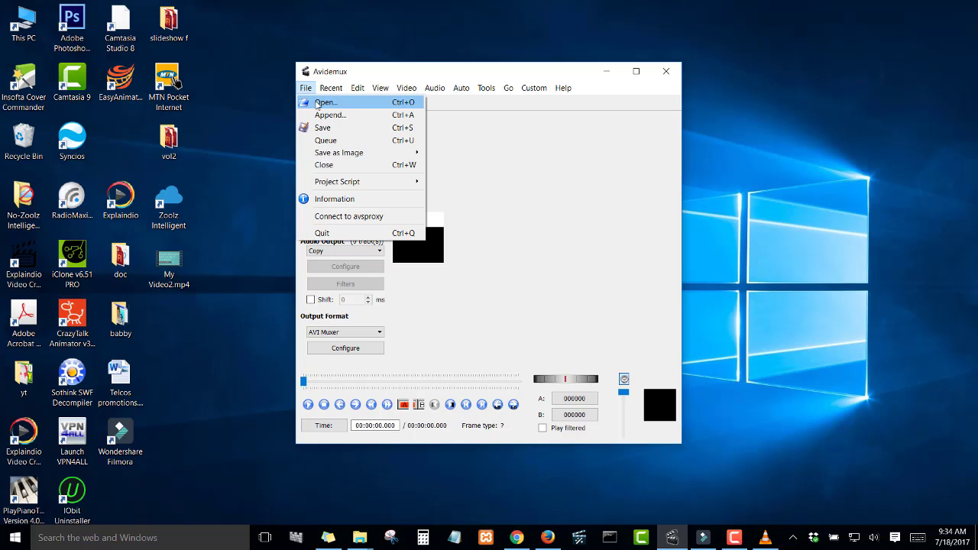
pyautogui.click(316, 101)
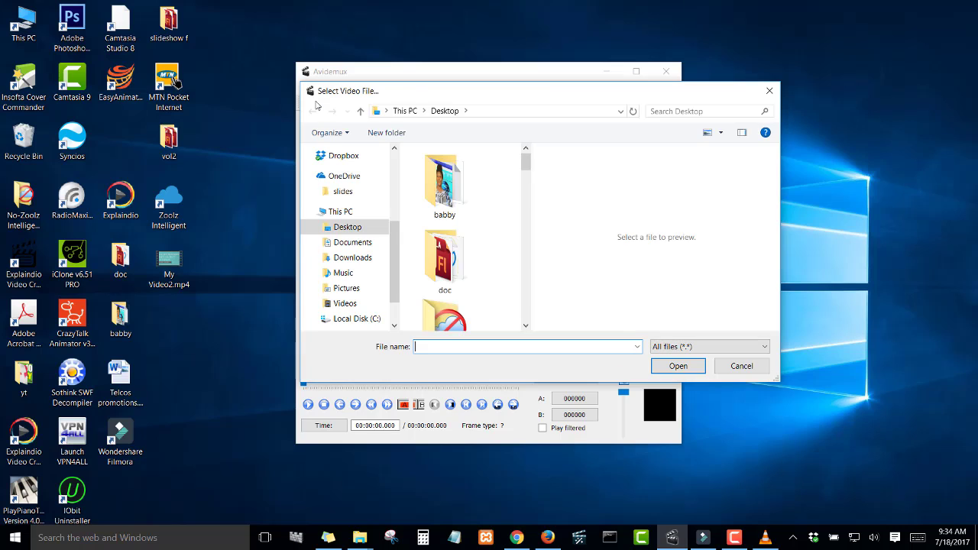
pyautogui.scroll(-10, 474, 229)
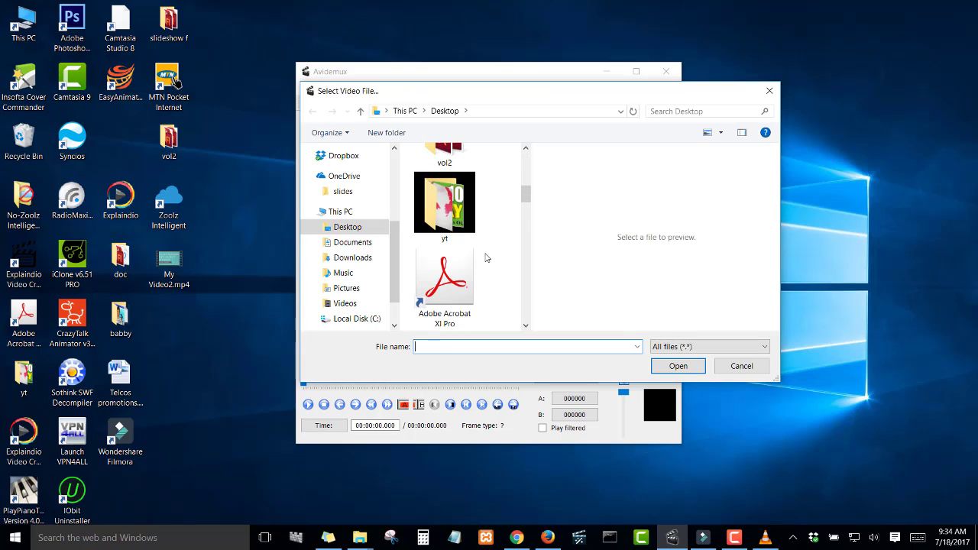
pyautogui.scroll(-5, 485, 261)
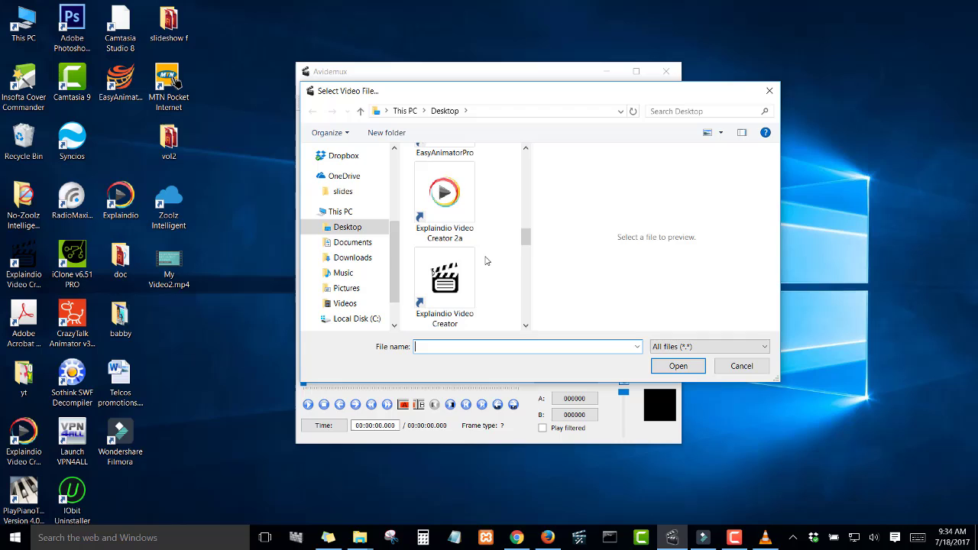
pyautogui.scroll(-2, 485, 262)
pyautogui.scroll(-3, 485, 261)
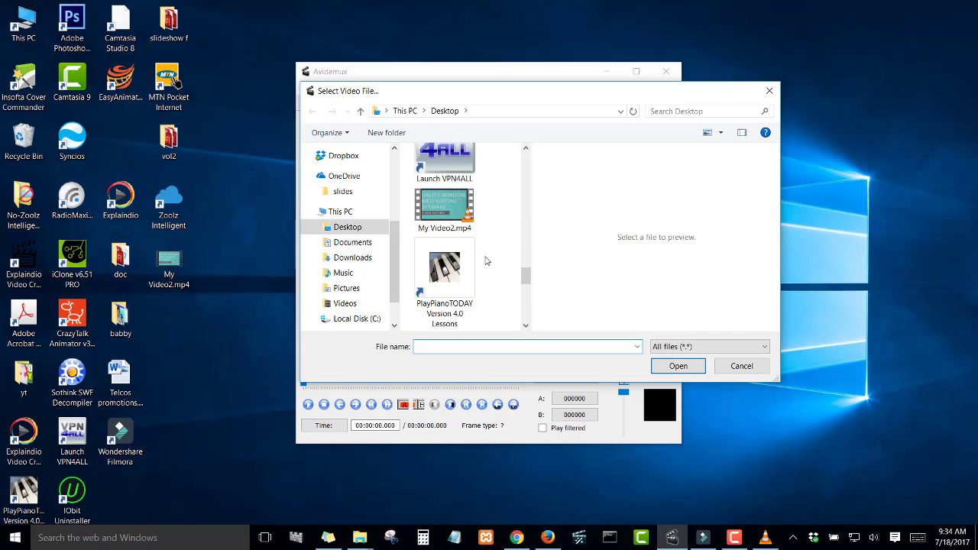
pyautogui.doubleClick(443, 208)
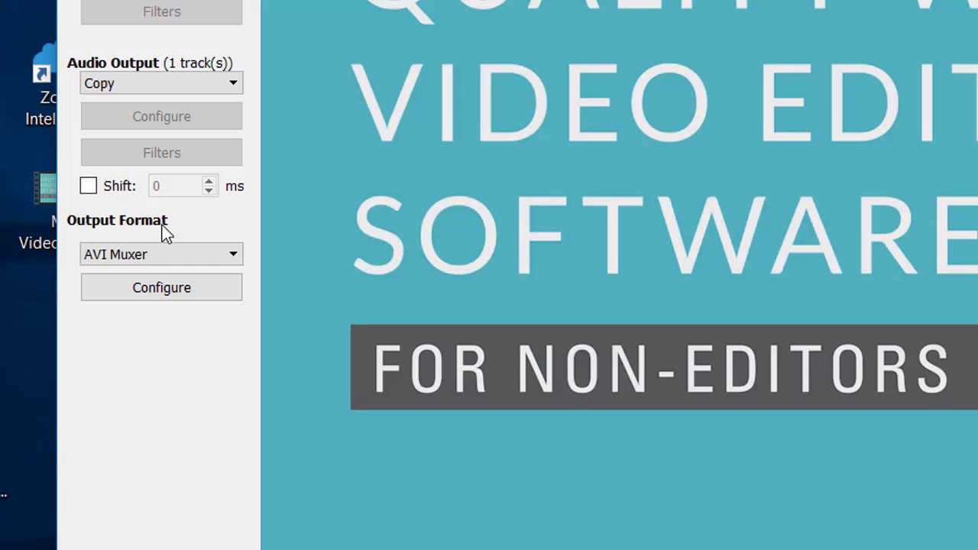
# Change the output format from AVI Muxer to Mkv Muxer, leaving video and audio on Copy
pyautogui.click(165, 256)
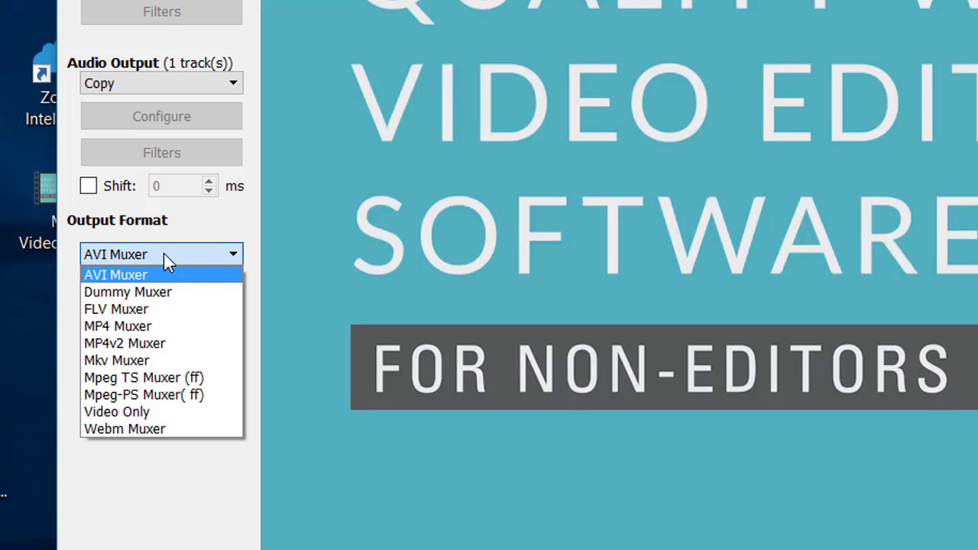
pyautogui.click(171, 360)
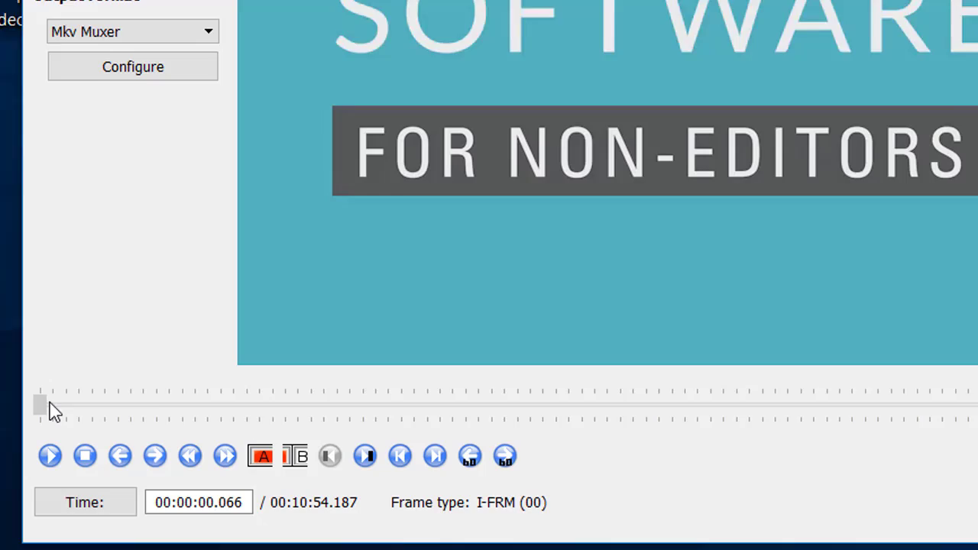
# Set marker A at 00:00:00.066 and marker B at 00:10:53.620 on the timeline
pyautogui.moveTo(48, 408); pyautogui.dragTo(316, 323)
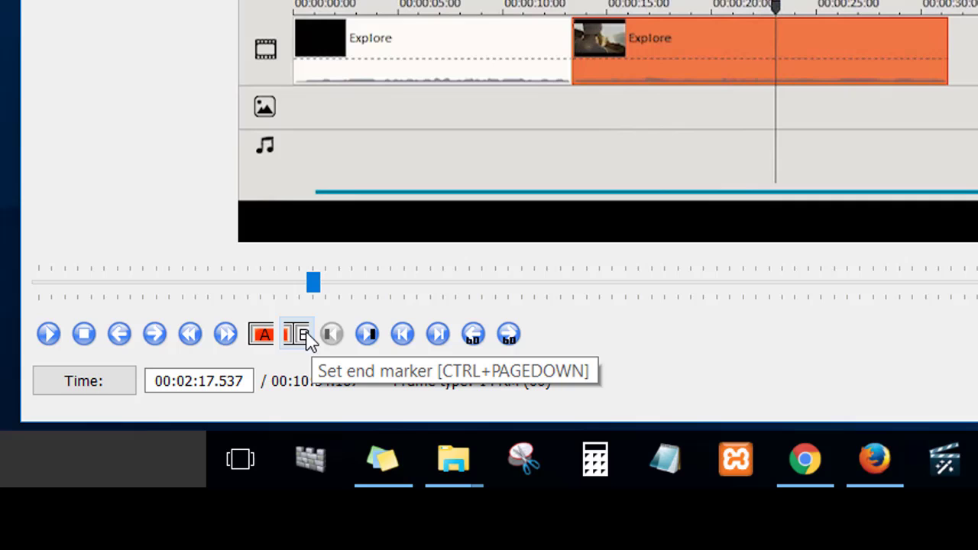
pyautogui.click(262, 336)
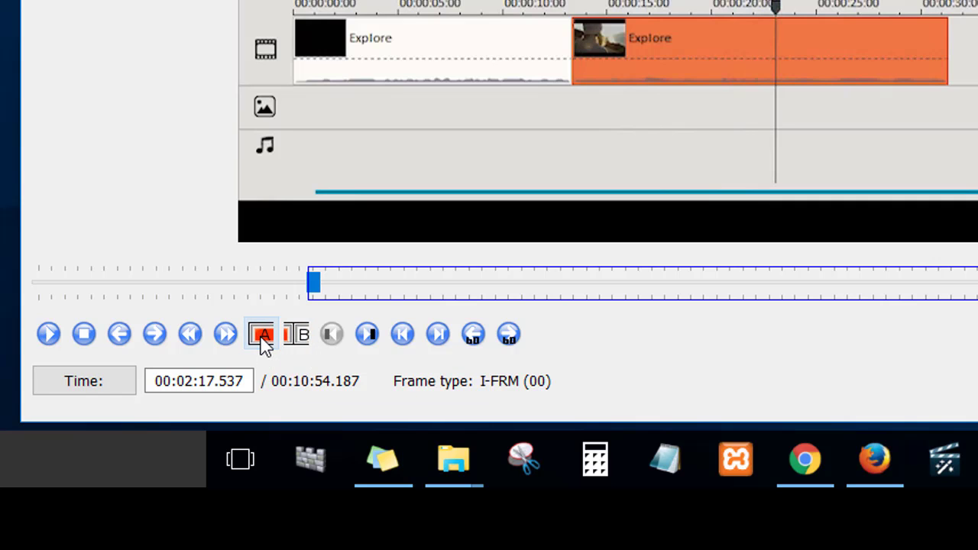
pyautogui.moveTo(316, 288); pyautogui.dragTo(975, 284)
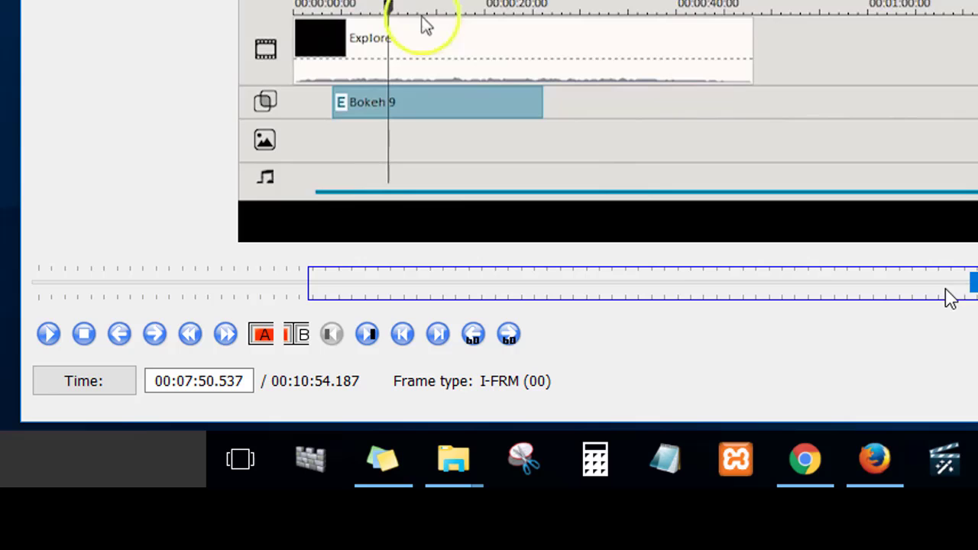
pyautogui.moveTo(966, 289); pyautogui.dragTo(7, 302)
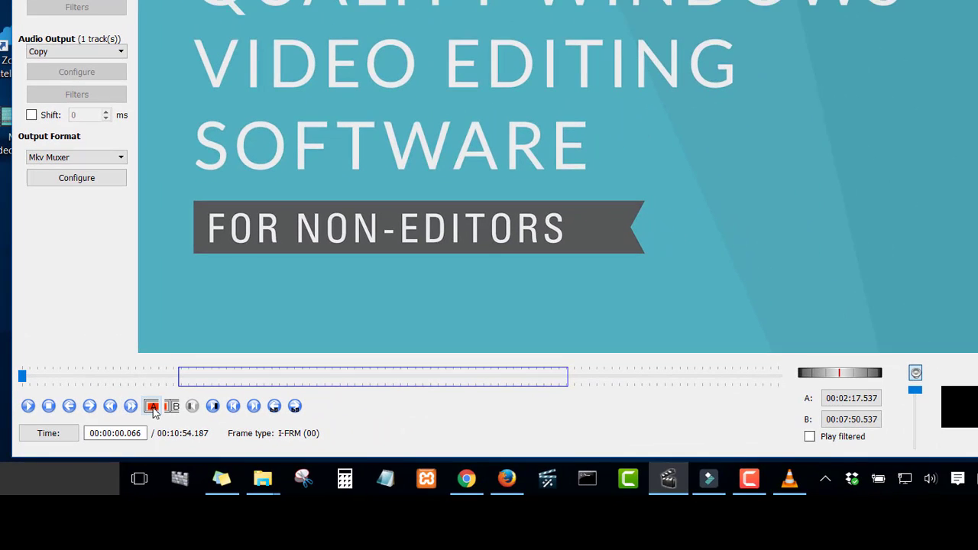
pyautogui.click(260, 334)
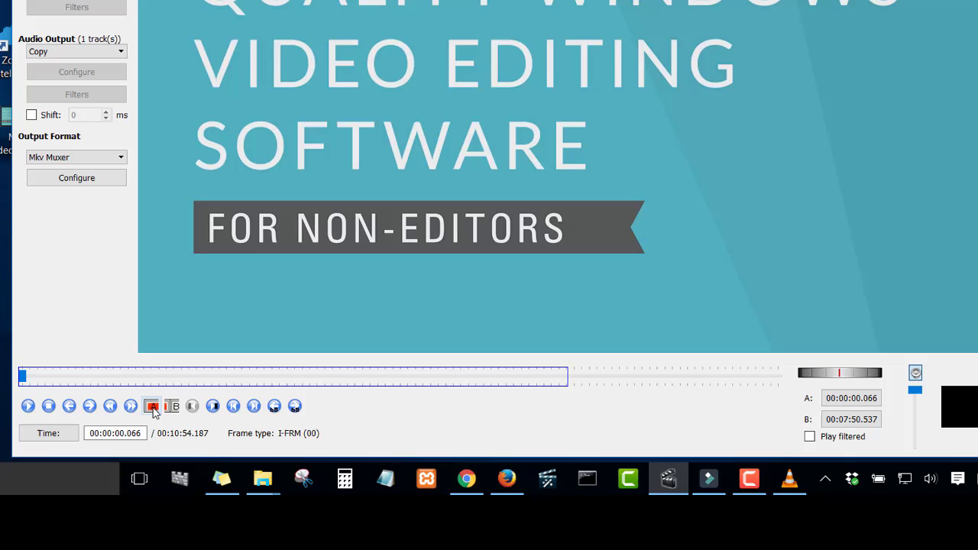
pyautogui.moveTo(22, 375); pyautogui.dragTo(778, 413)
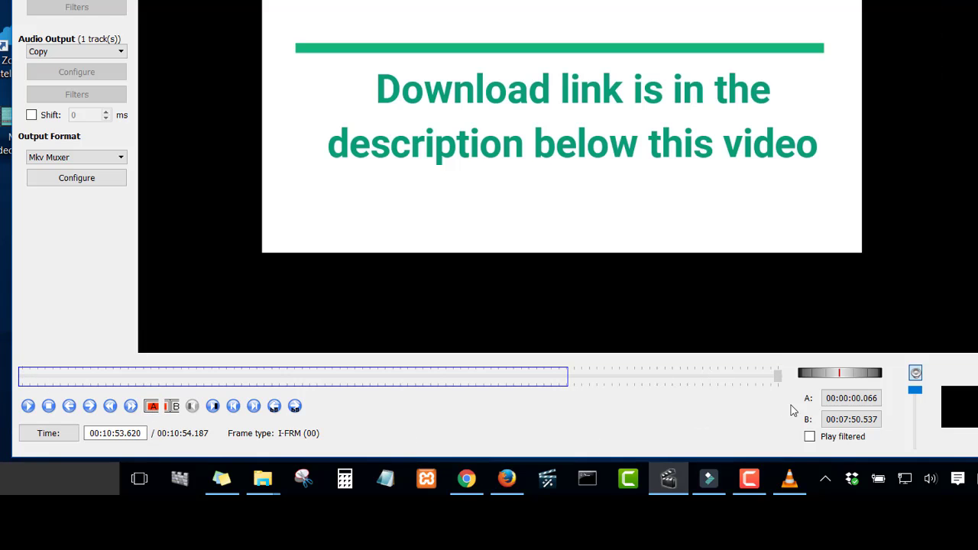
pyautogui.click(173, 407)
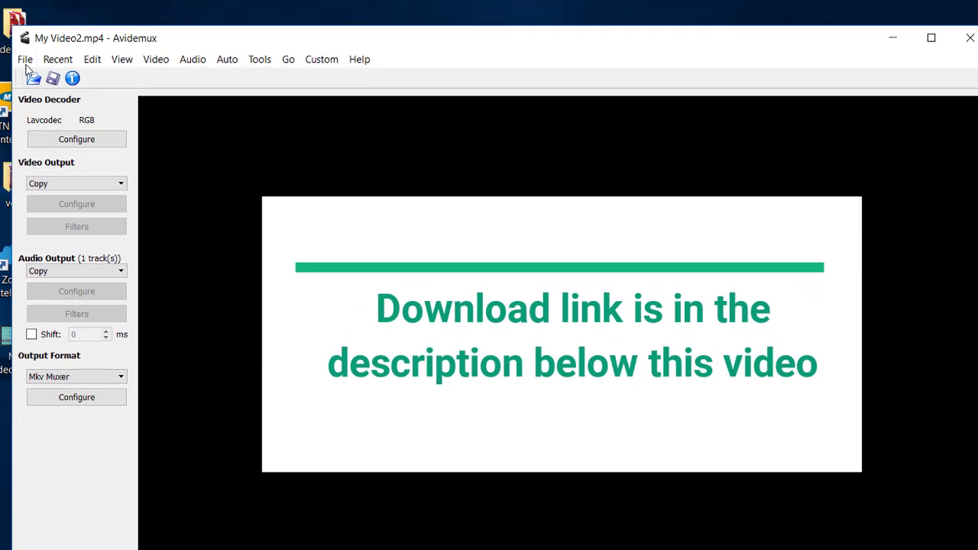
# Save the video to the Desktop as My Video2.mkv and acknowledge the success message
pyautogui.click(25, 59)
pyautogui.click(46, 111)
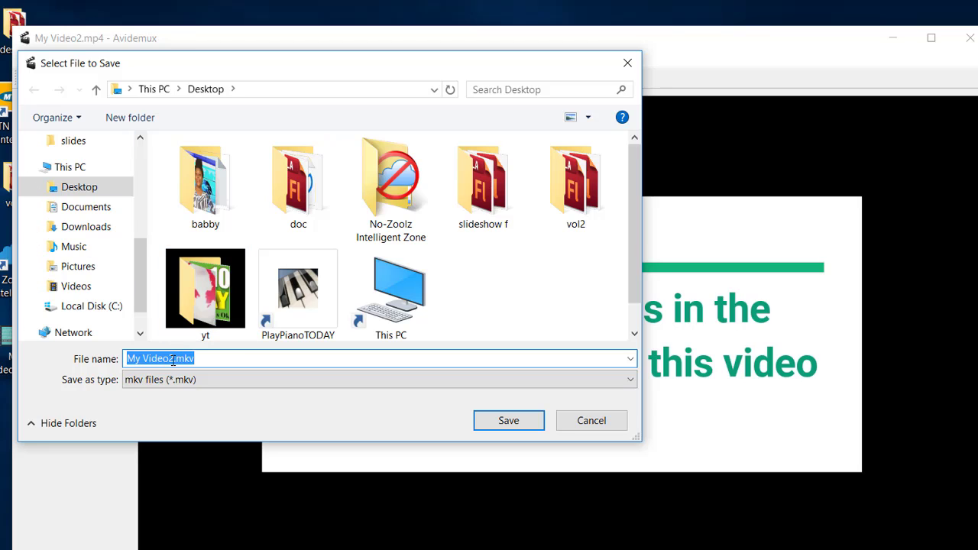
pyautogui.click(493, 420)
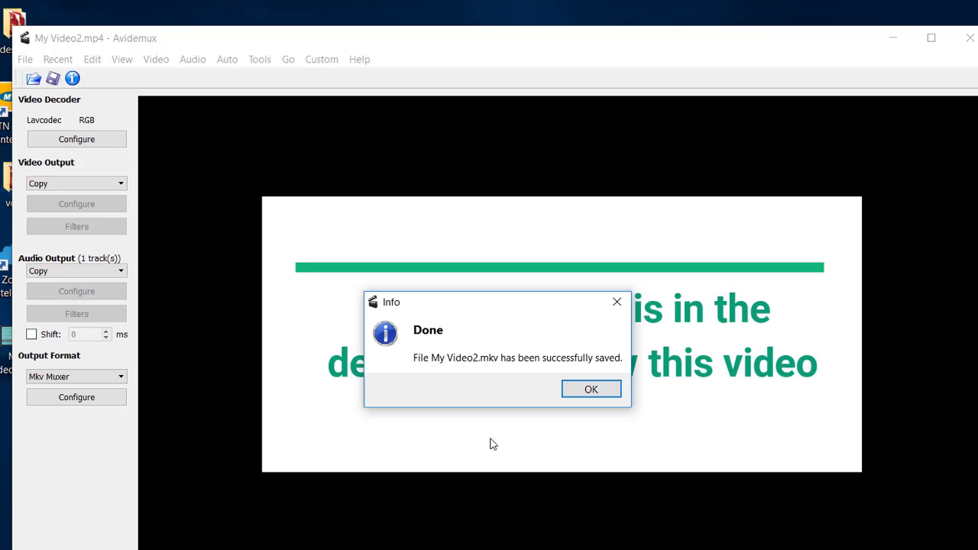
pyautogui.click(590, 391)
# Minimize Avidemux, place My Video2.mkv beside My Video2.mp4, and select it to check details
pyautogui.click(886, 36)
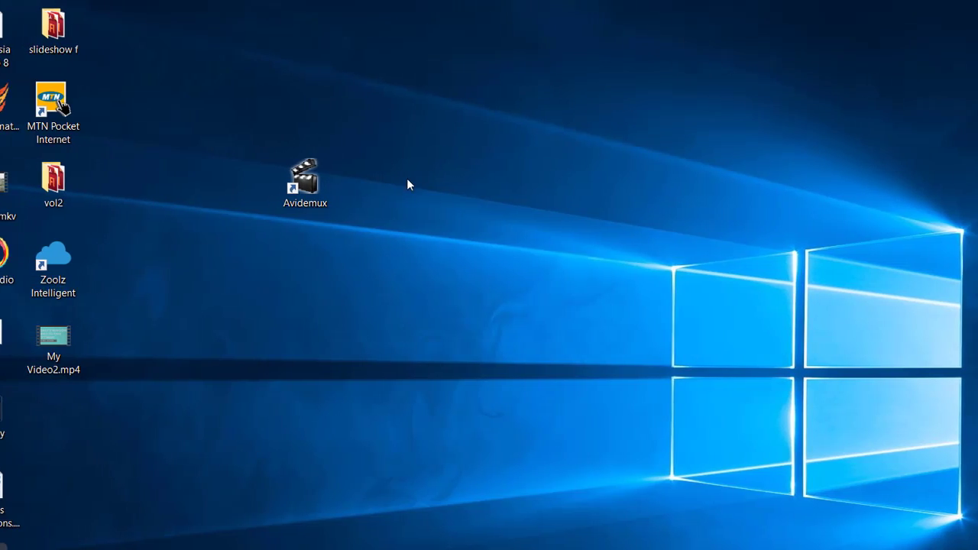
pyautogui.moveTo(115, 340); pyautogui.dragTo(233, 343)
pyautogui.moveTo(41, 187); pyautogui.dragTo(348, 346)
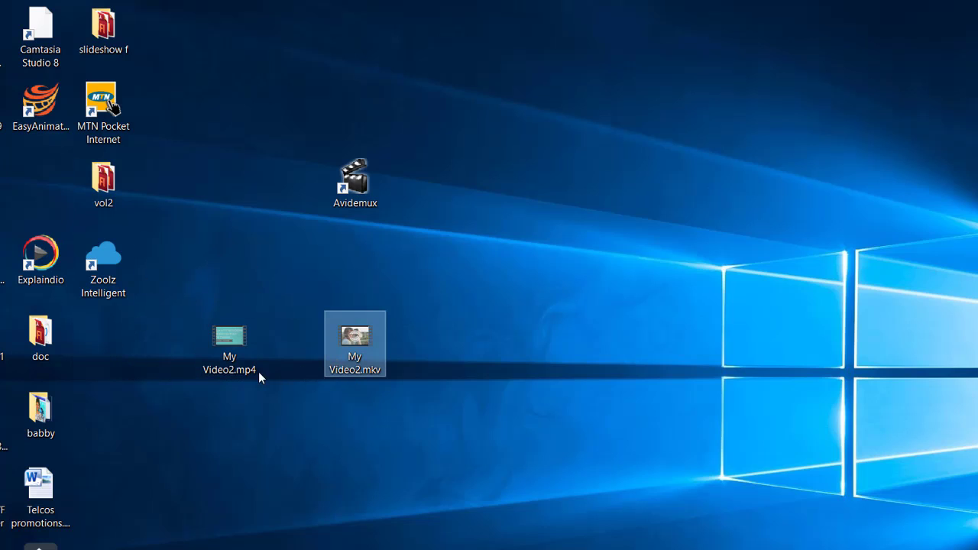
pyautogui.click(358, 370)
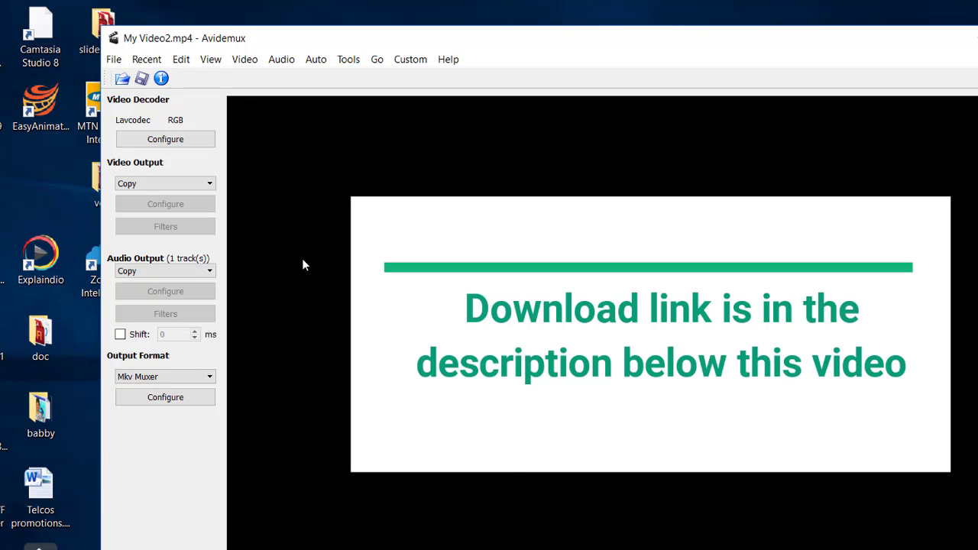
# Switch the output format to AVI Muxer and begin saving as My Video2.avi
pyautogui.click(178, 375)
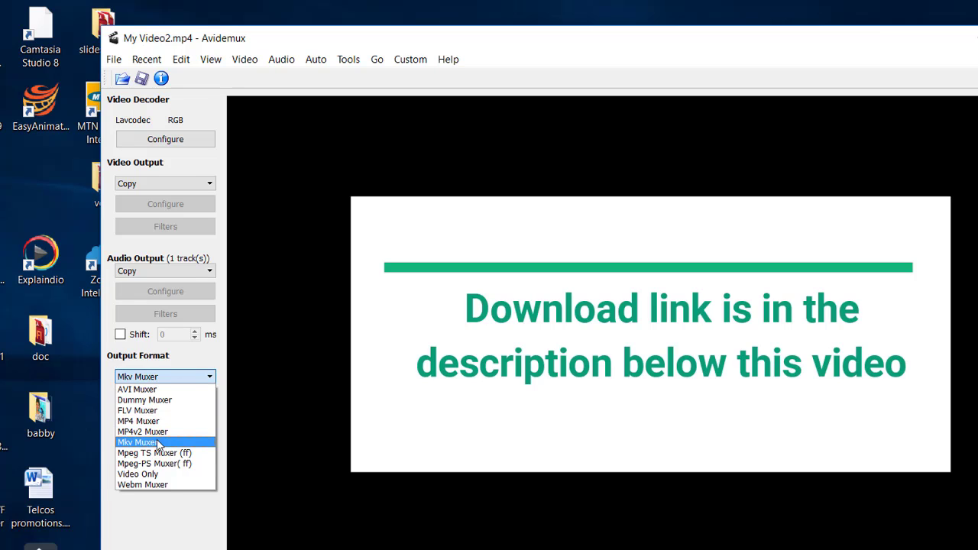
pyautogui.click(138, 410)
pyautogui.click(114, 59)
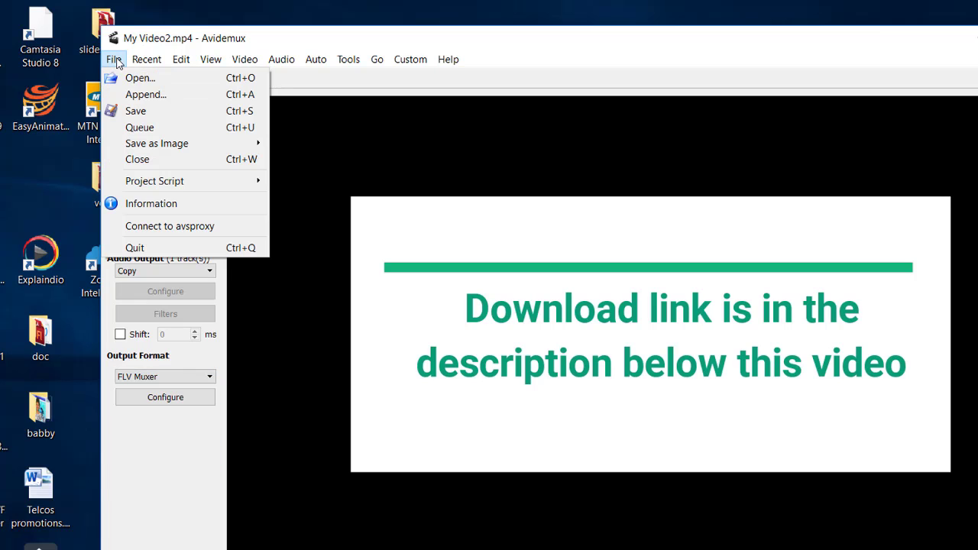
pyautogui.click(173, 378)
pyautogui.click(174, 377)
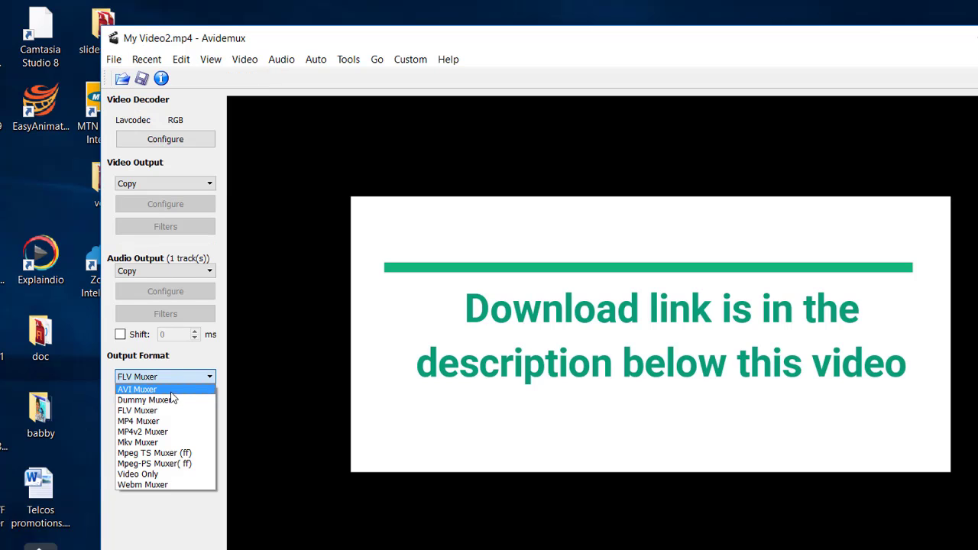
pyautogui.click(171, 390)
pyautogui.click(114, 60)
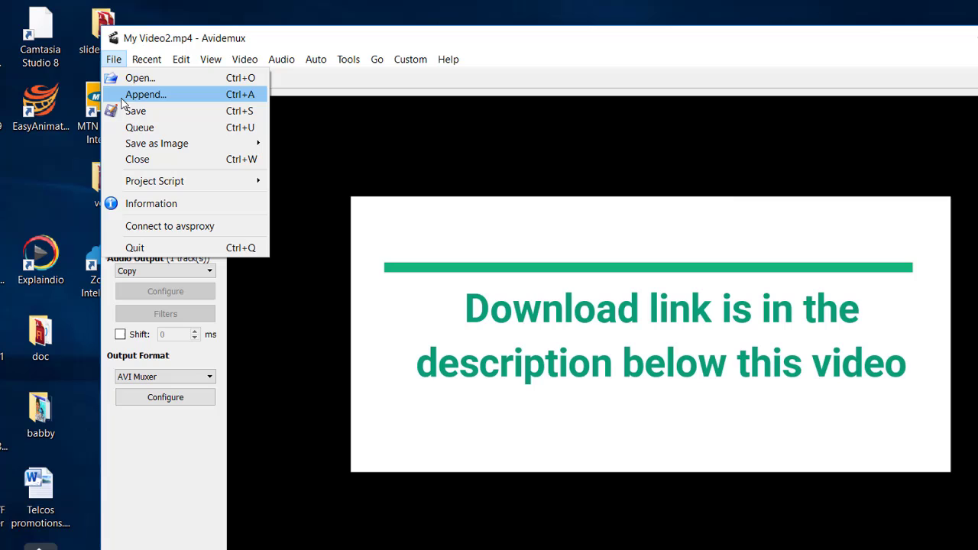
pyautogui.click(134, 111)
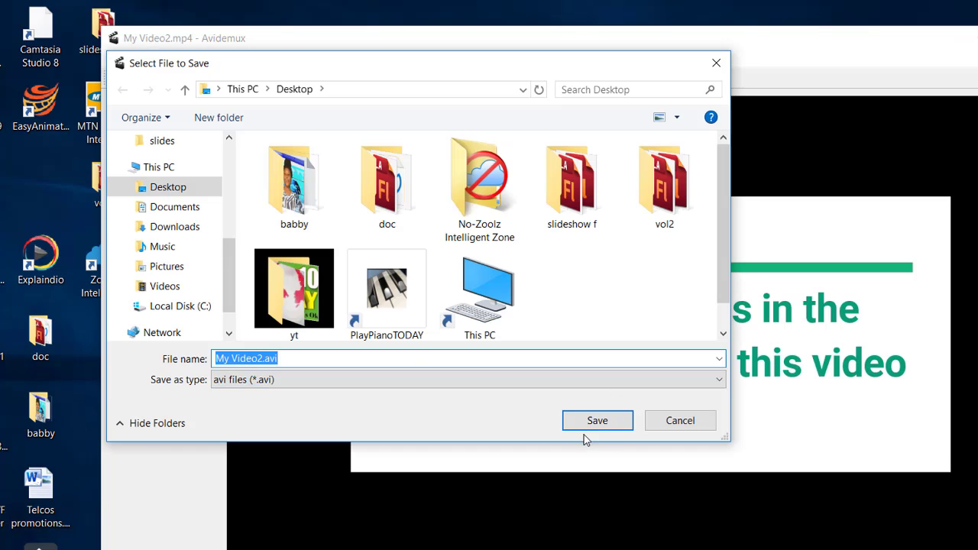
# Save My Video2.avi to the Desktop, accept the warning, and dismiss the completion message
pyautogui.click(598, 422)
pyautogui.click(627, 401)
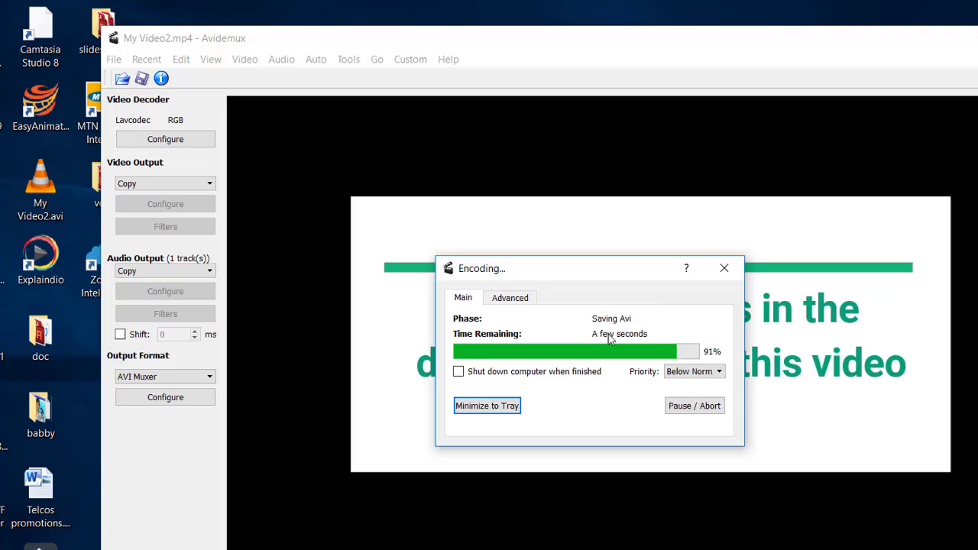
pyautogui.click(679, 391)
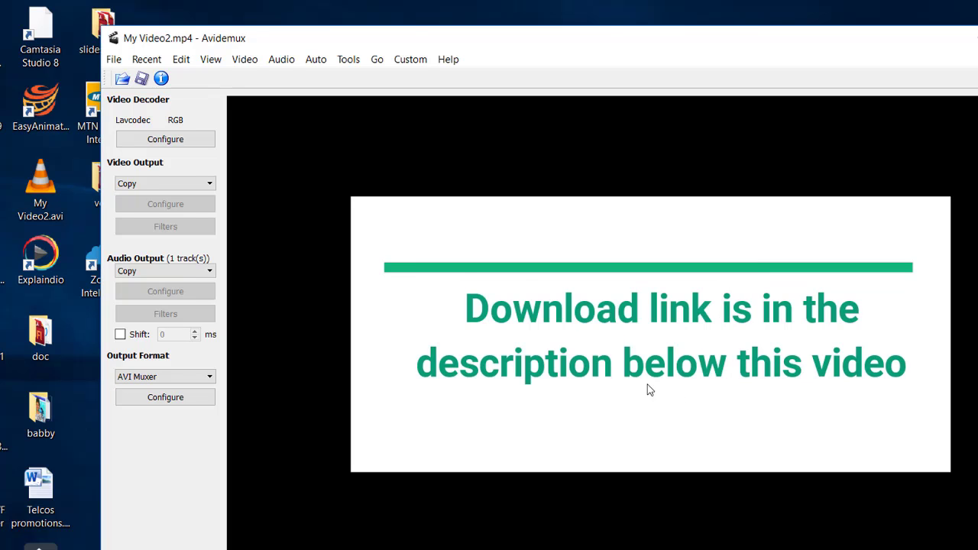
# Open My Video2.avi from the desktop in VLC, always using VLC for .avi files
pyautogui.moveTo(327, 38); pyautogui.dragTo(551, 89)
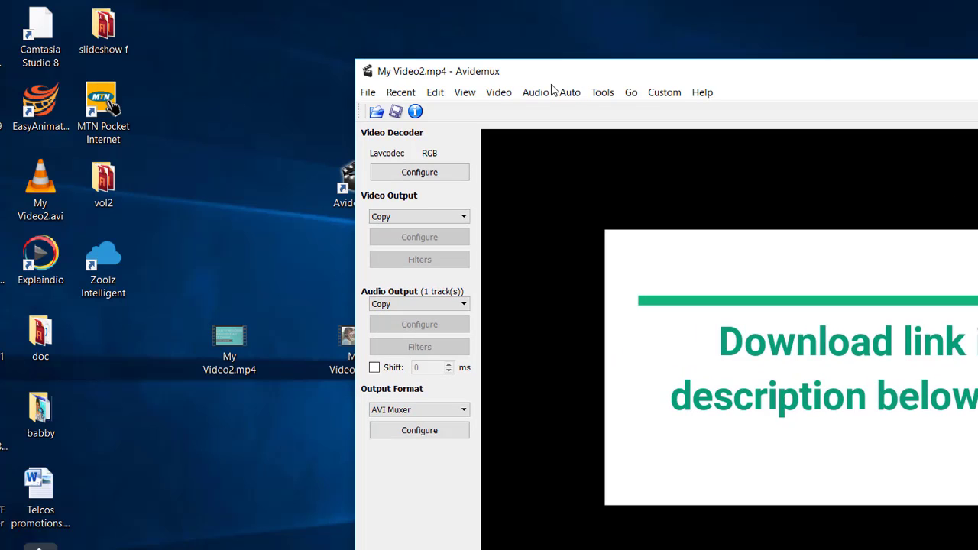
pyautogui.moveTo(41, 187); pyautogui.dragTo(235, 249)
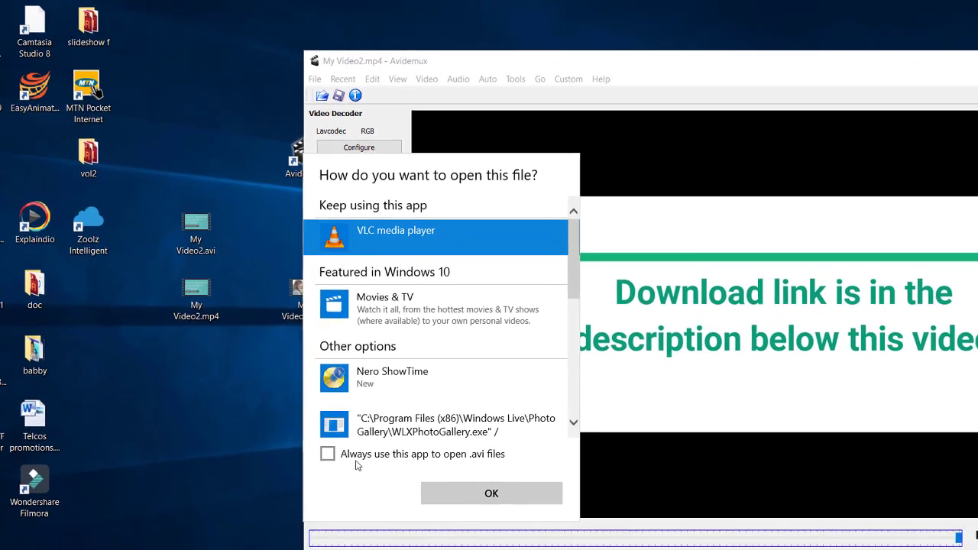
pyautogui.click(327, 454)
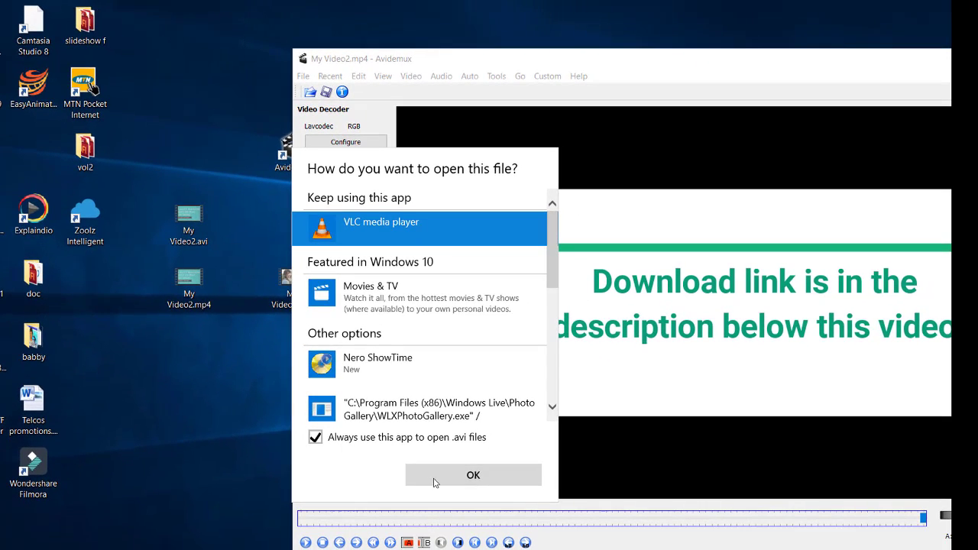
pyautogui.click(449, 496)
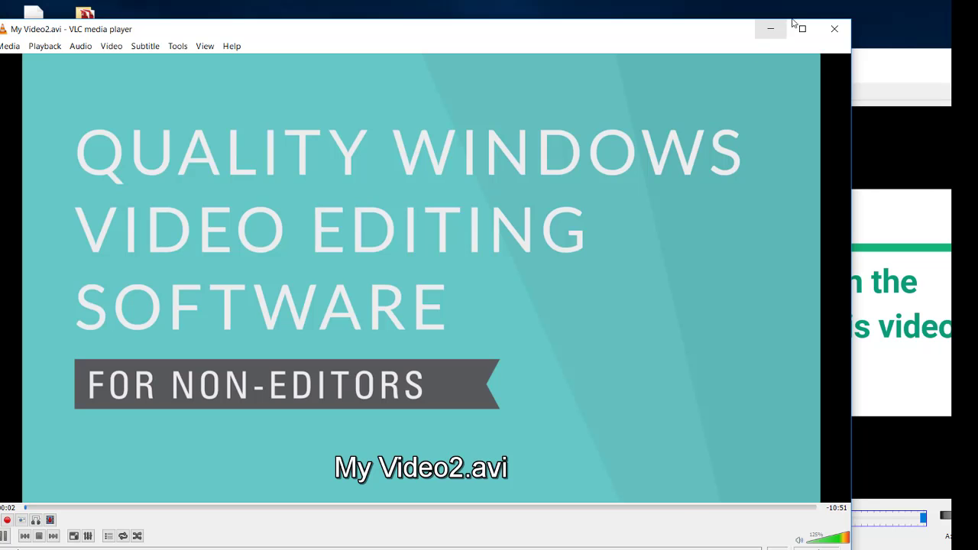
# Close VLC, shift Avidemux left, and confirm the output format remains AVI Muxer
pyautogui.click(832, 29)
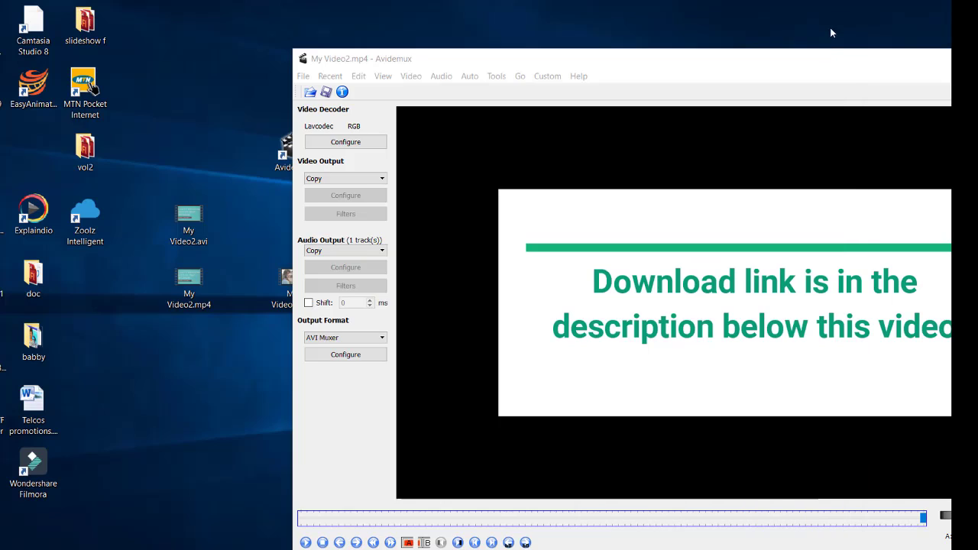
pyautogui.moveTo(798, 57); pyautogui.dragTo(521, 13)
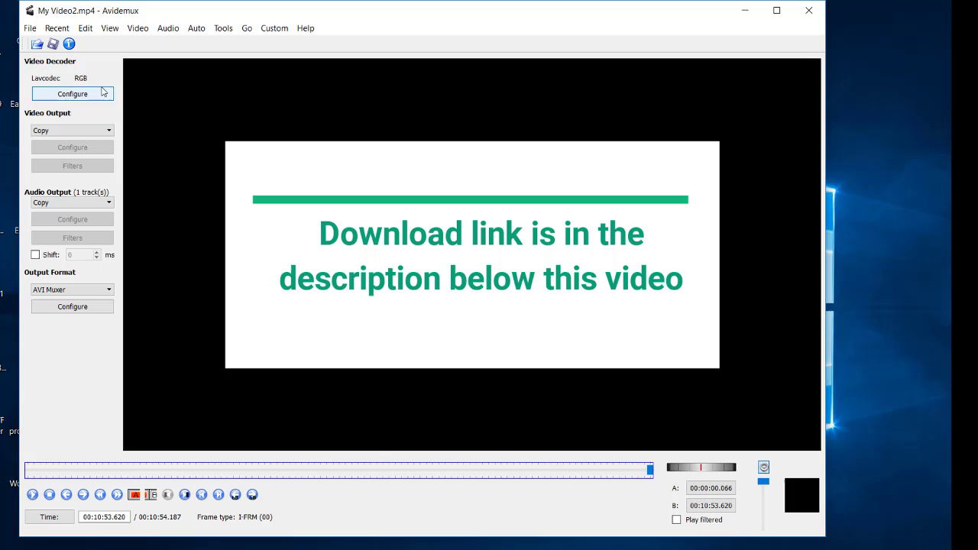
pyautogui.click(102, 290)
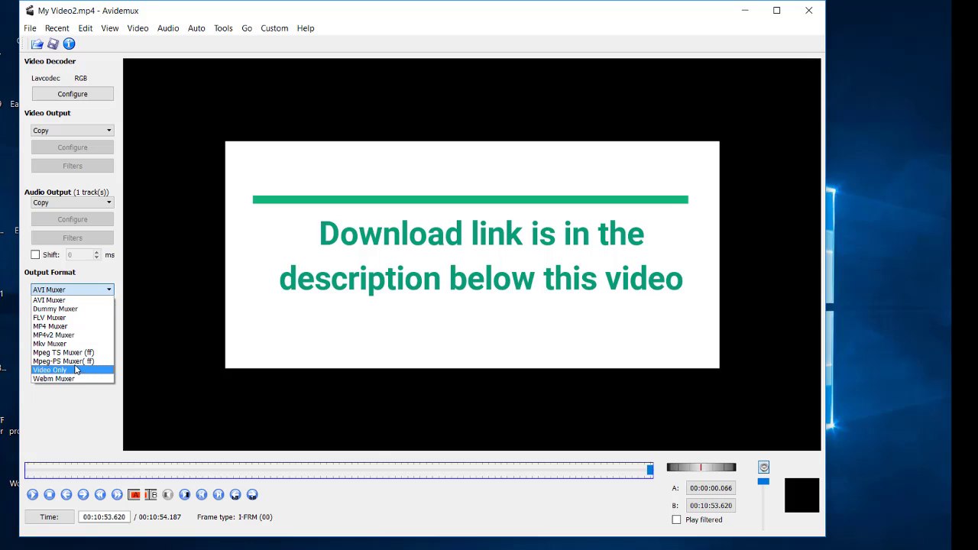
pyautogui.click(388, 226)
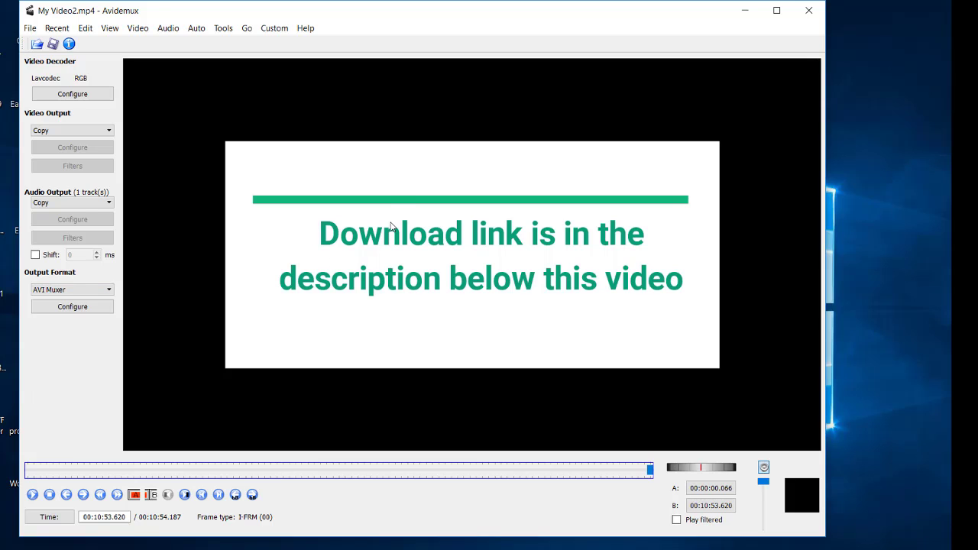